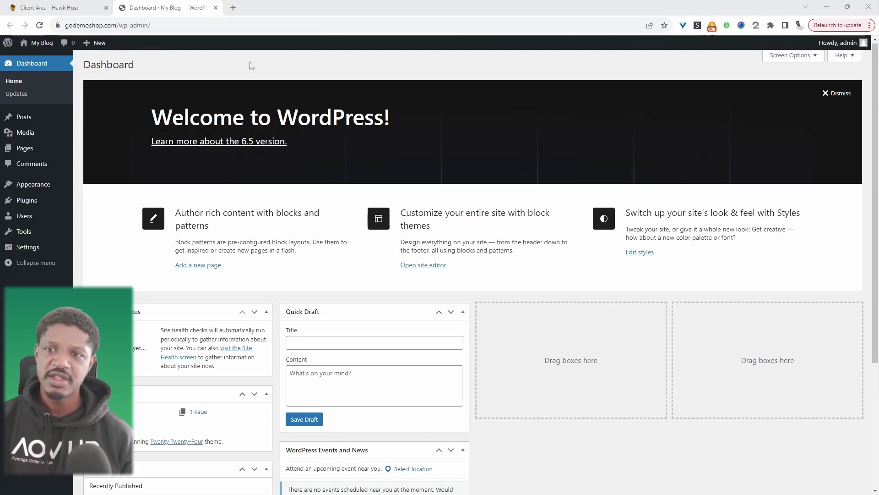
Step: Change the site address to store1.godemoshop.com/wp-admin/ to test for a store1 subdomain
click(67, 26)
click(98, 26)
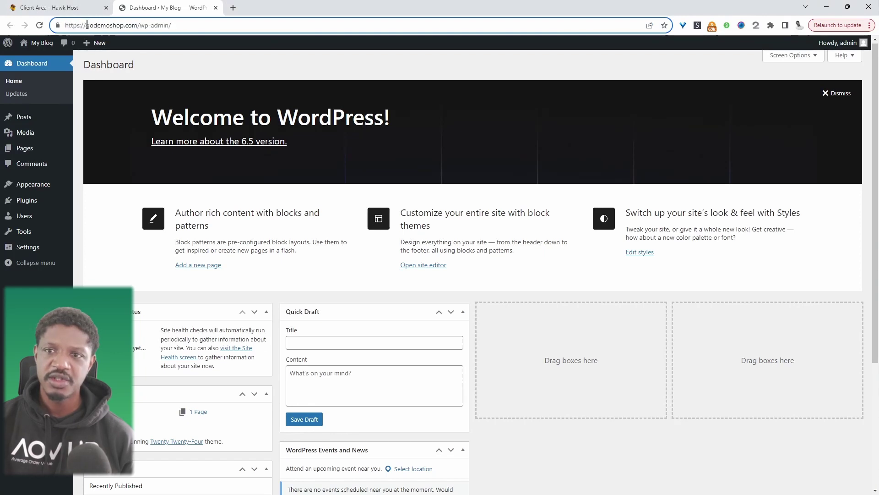
drag(85, 25, 65, 25)
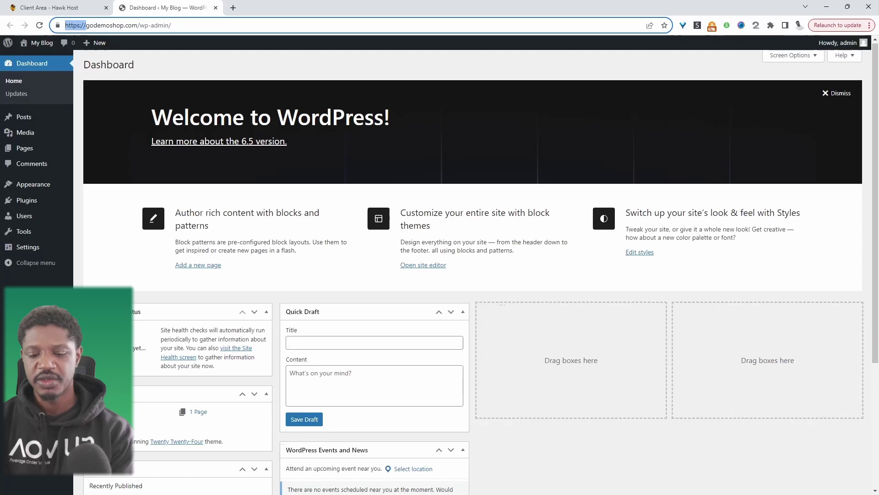
text(store1)
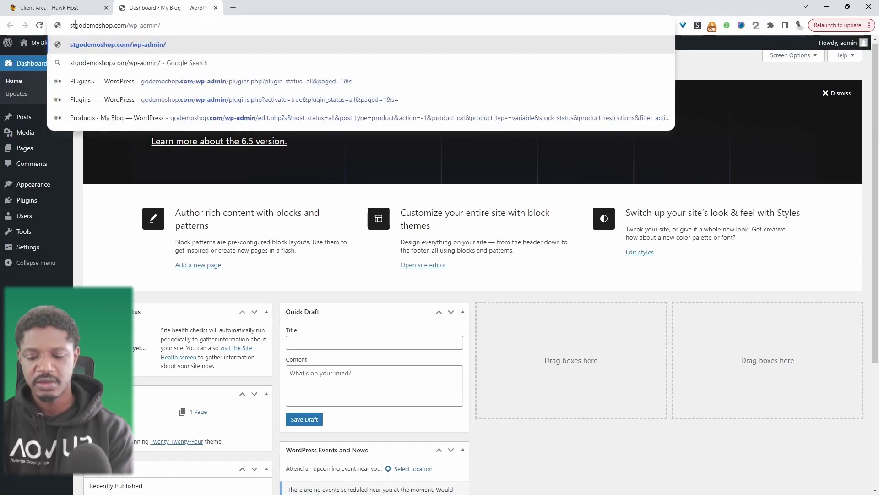
text(.)
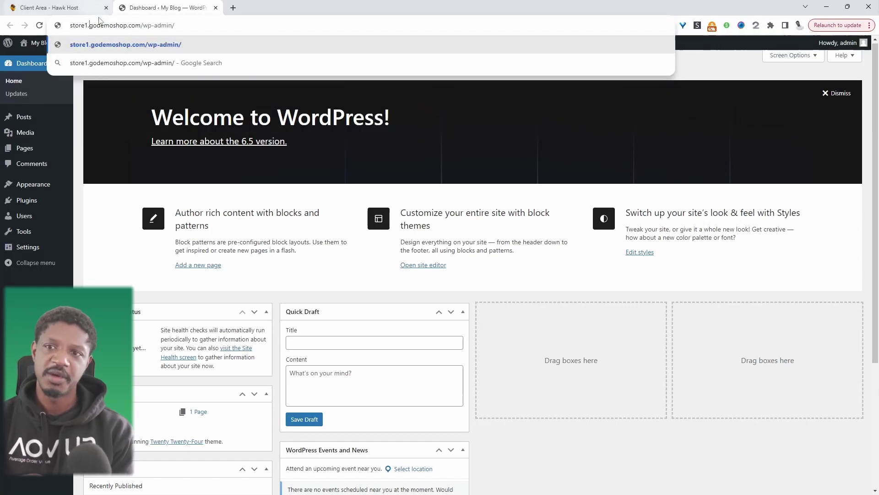
drag(135, 25, 169, 26)
Step: Change the address to godemoshop.com/store1 and load it
drag(91, 25, 69, 25)
key(BackSpace)
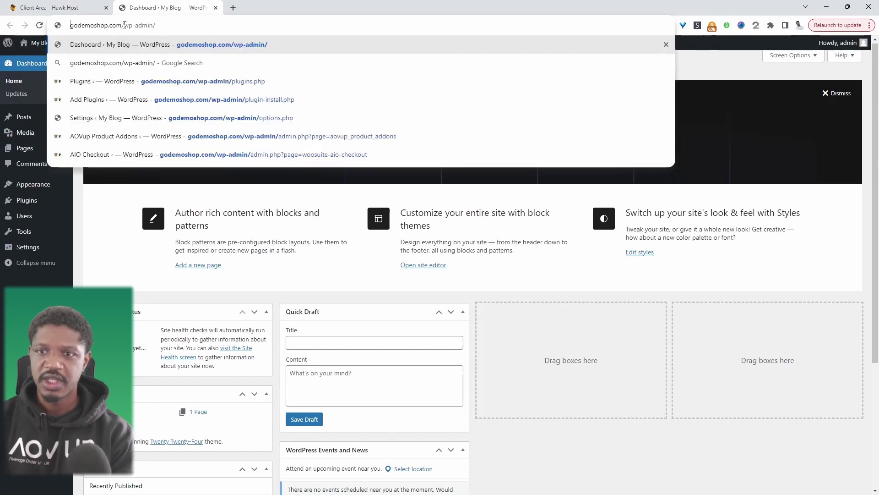
drag(123, 25, 156, 25)
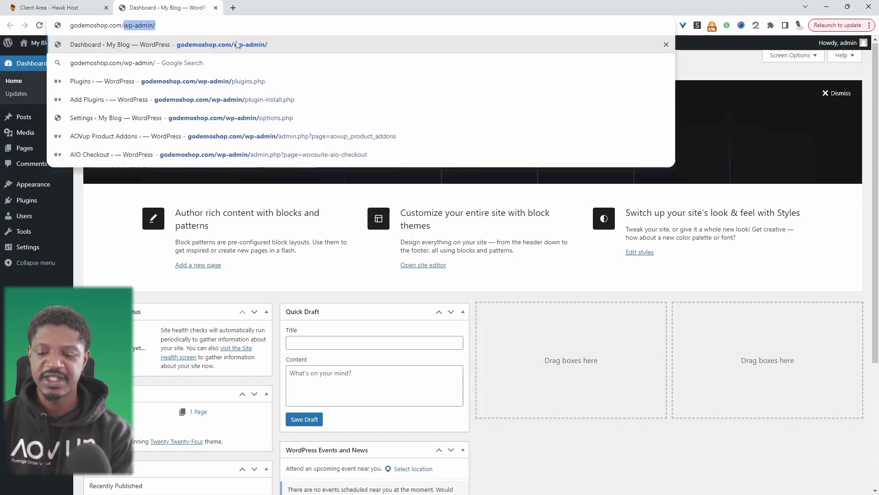
text(store1)
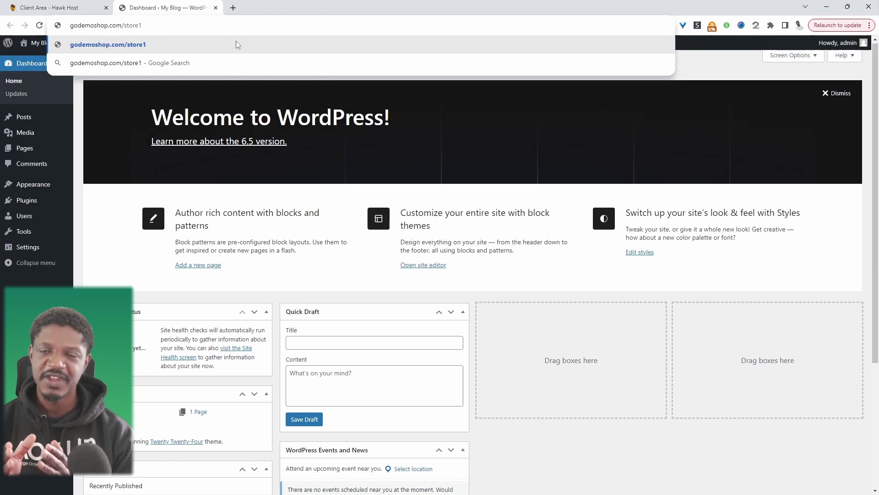
drag(124, 25, 148, 23)
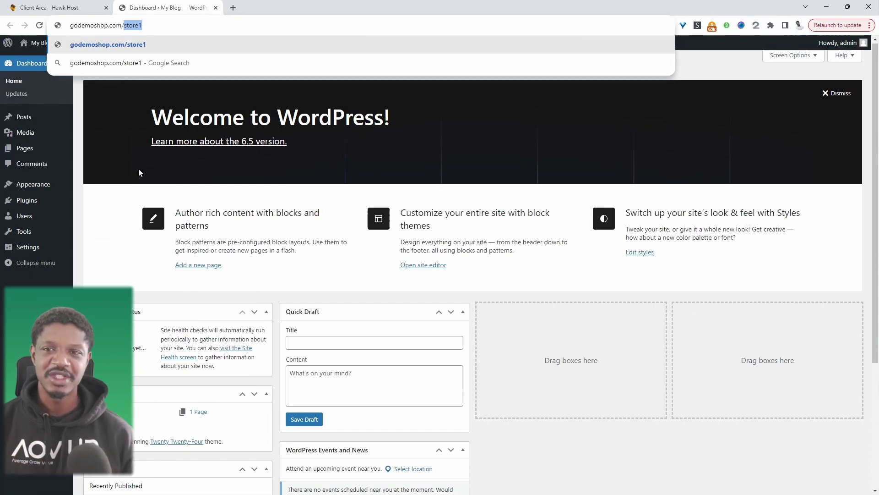
key(Return)
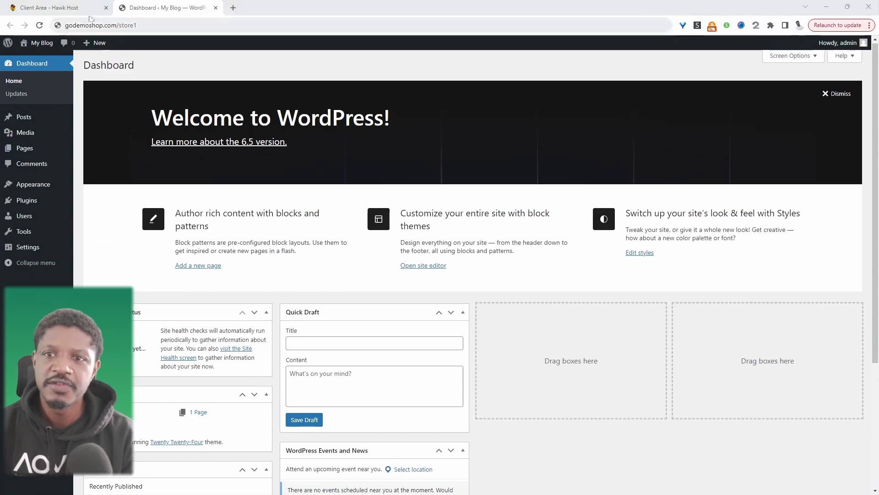
Step: Log in to cPanel from the Hawk Host client area and open File Manager
click(84, 8)
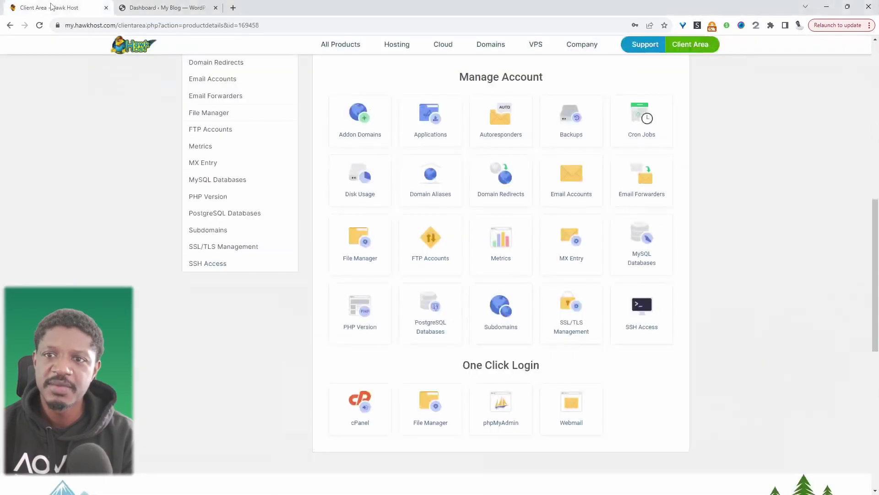
click(359, 408)
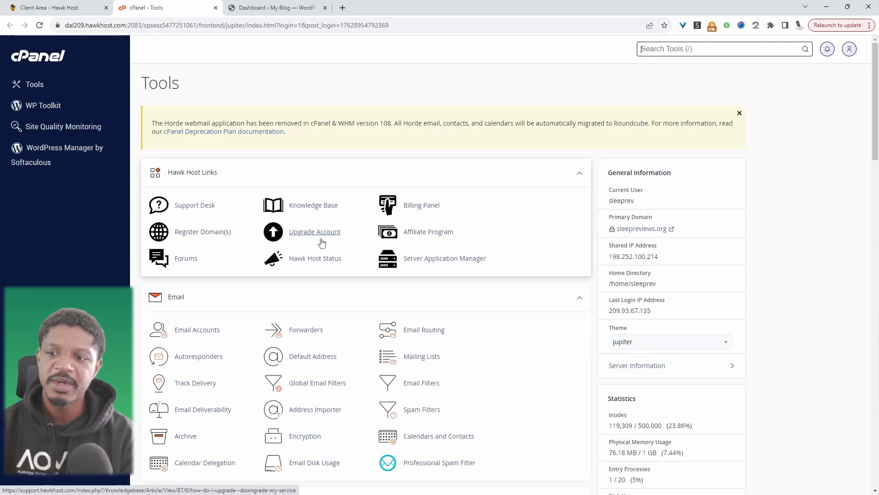
scroll(320, 243, down, 5)
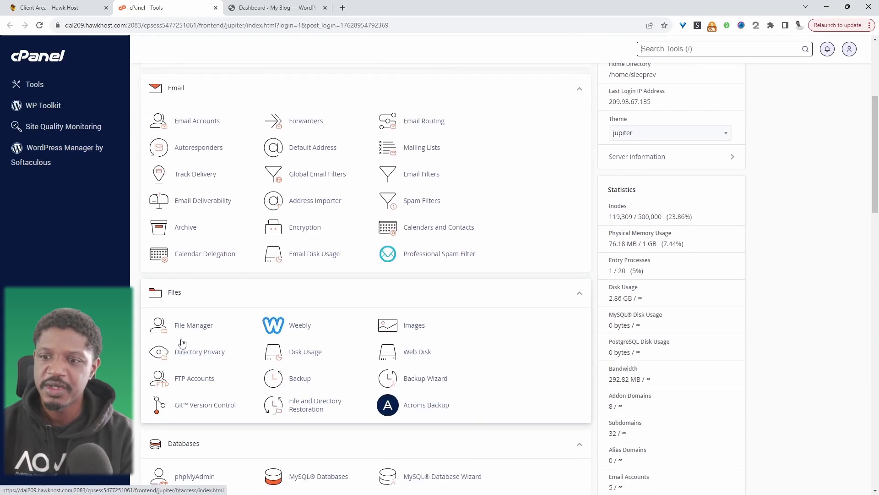
click(179, 324)
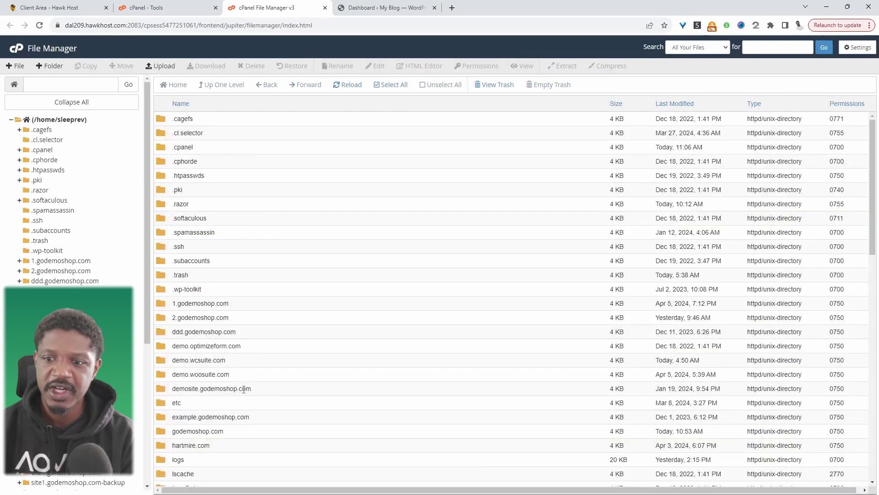
Step: Open the godemoshop.com folder and bring up the actions for wp-config.php
scroll(260, 402, down, 3)
double_click(160, 318)
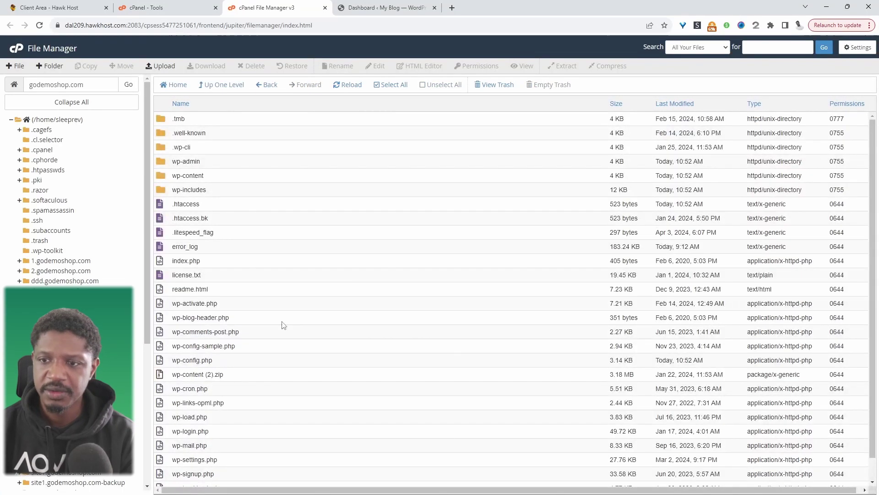
click(183, 361)
right_click(184, 360)
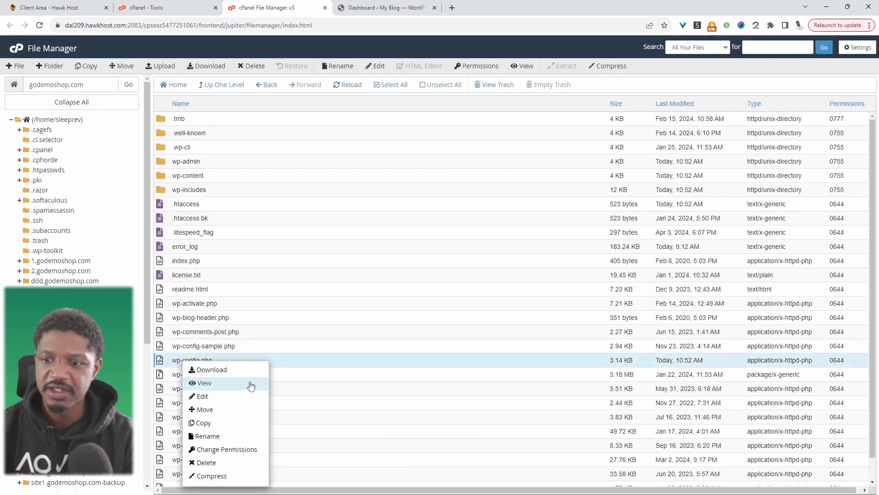
Step: Insert define('WP_ALLOW_MULTISITE', true); above the 'stop editing' line in wp-config.php and save
click(198, 394)
scroll(354, 300, down, 3)
scroll(353, 300, down, 3)
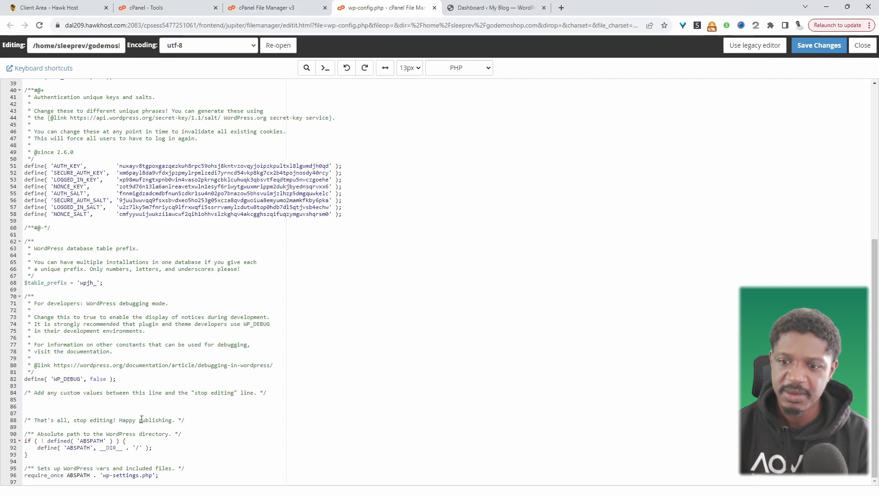
click(42, 411)
text(/* Multisite */ define( 'WP_ALLOW_MULTISITE', true );)
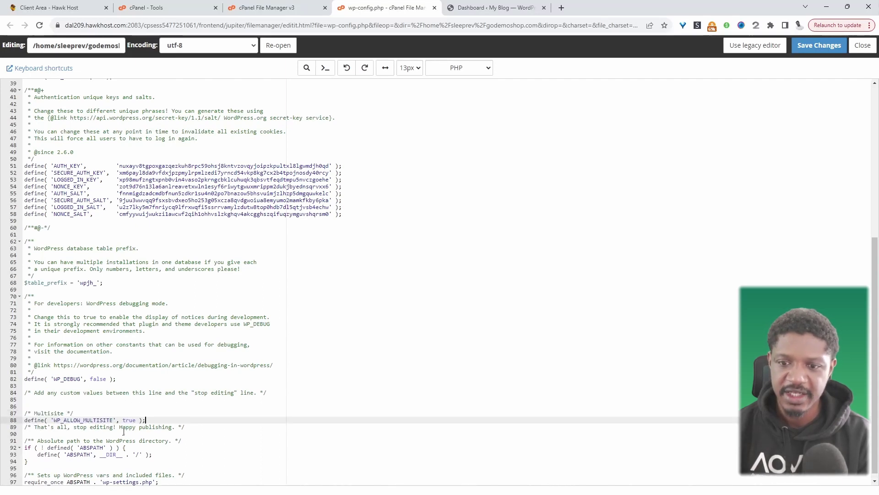
key(Return)
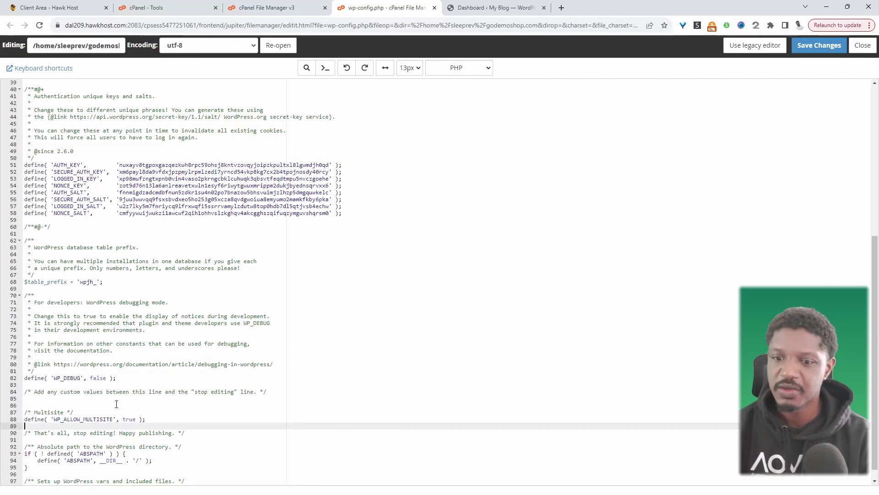
scroll(116, 404, down, 1)
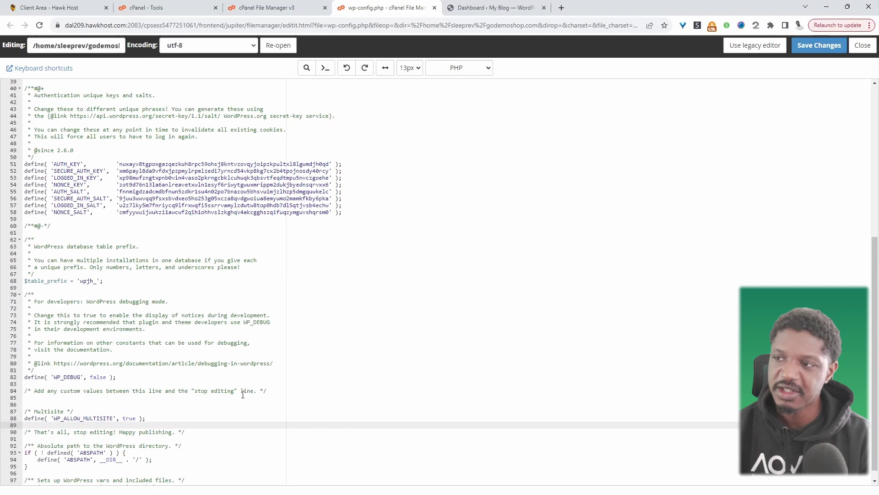
key(ctrl+s)
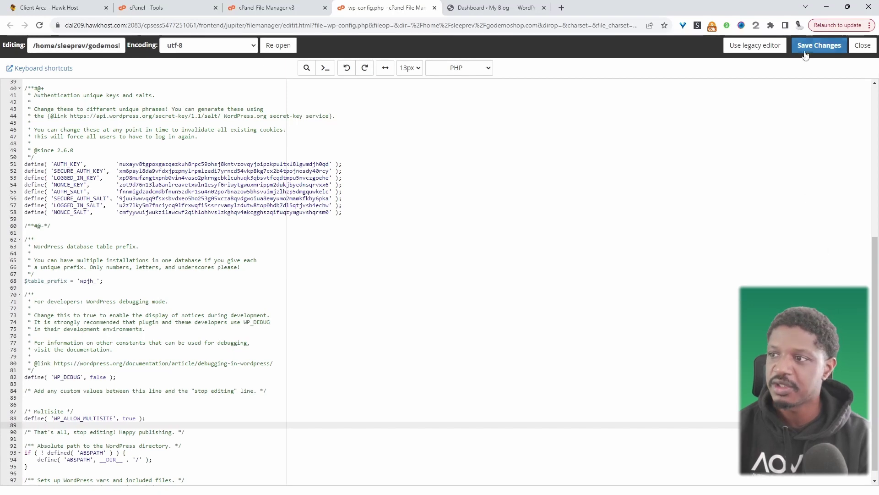
Step: Reload the WordPress dashboard and open the Network Setup page
key(ctrl+Tab)
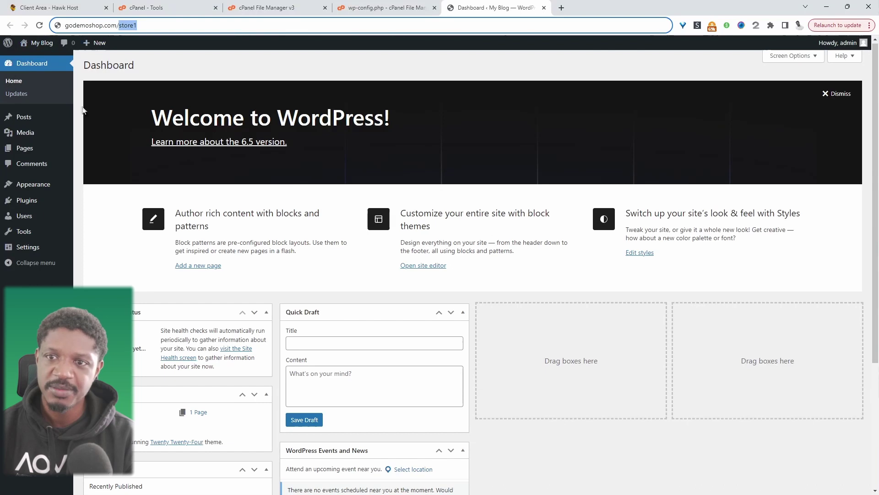
click(40, 26)
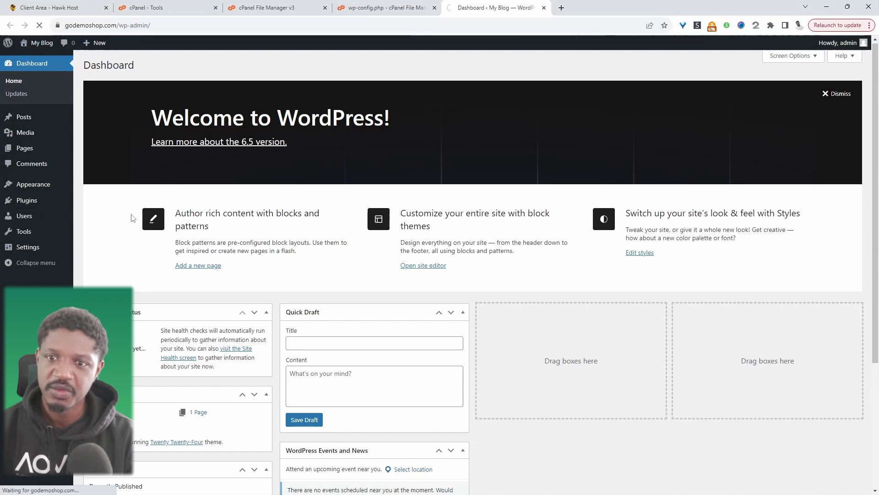
mouse_move(37, 237)
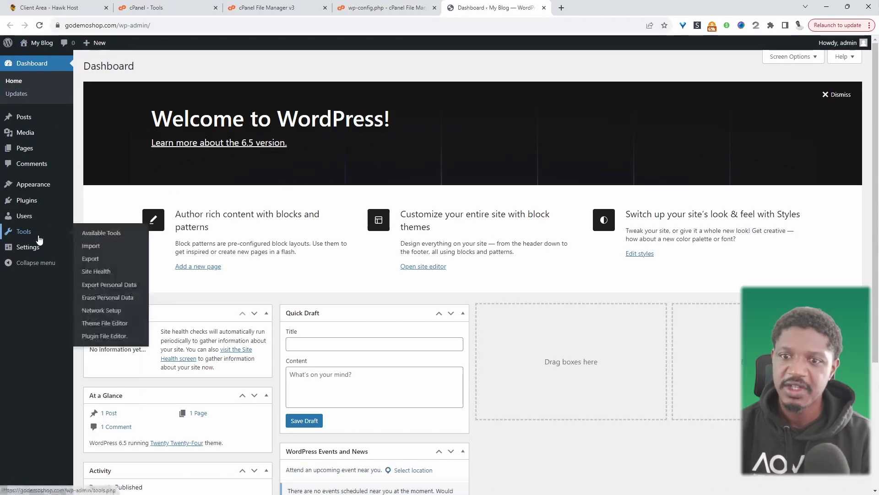
click(109, 316)
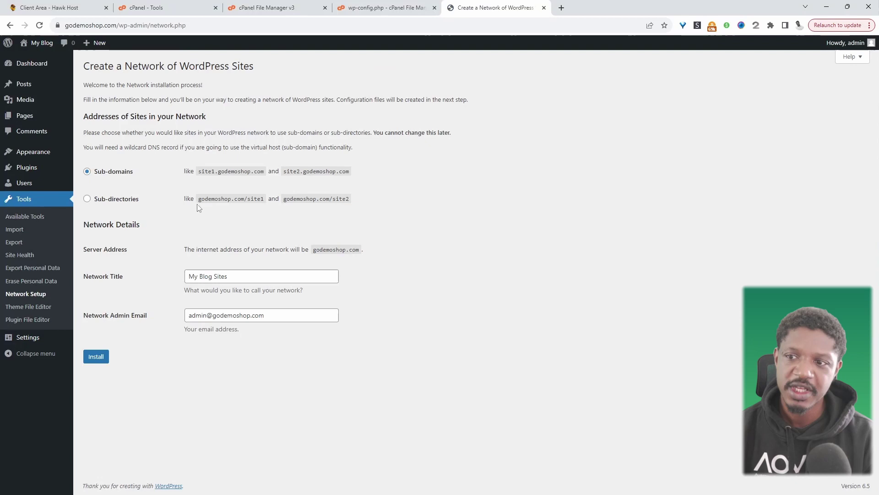
Step: Choose sub-directory addresses, title the network AovUp Multisite, and select the wp-config.php rules
click(125, 199)
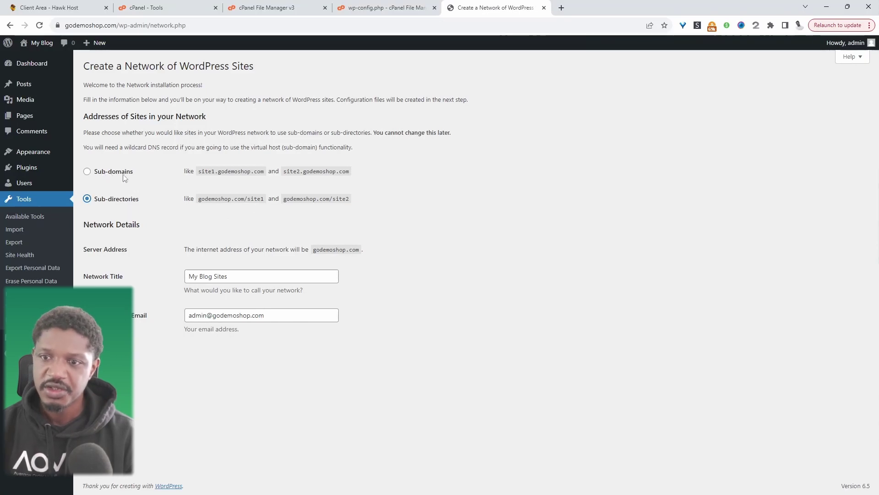
triple_click(247, 277)
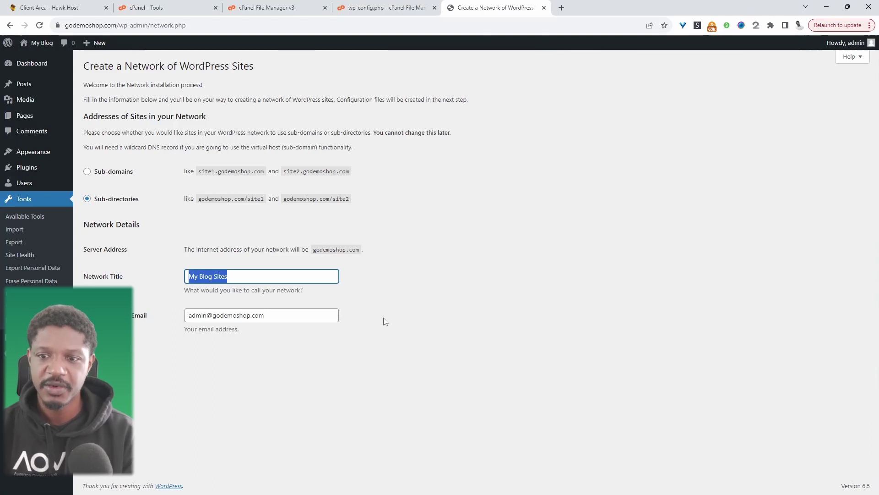
text(AovUp Multisite)
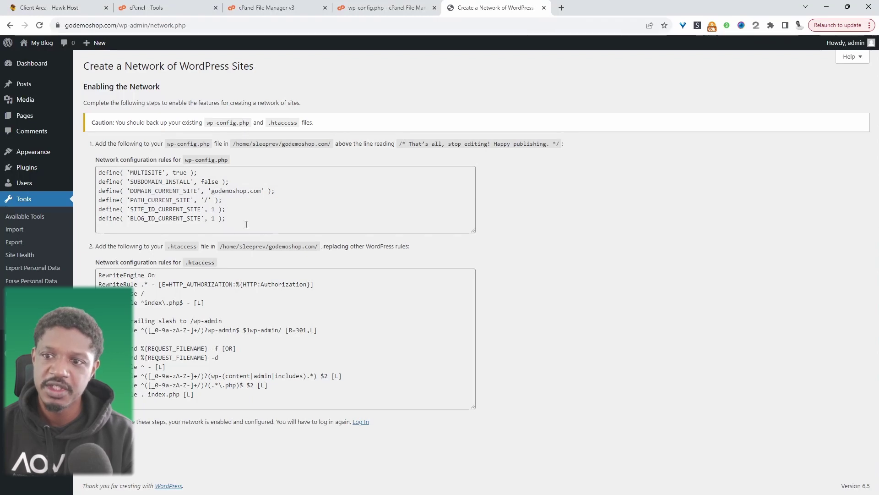
drag(246, 224, 398, 156)
key(ctrl+c)
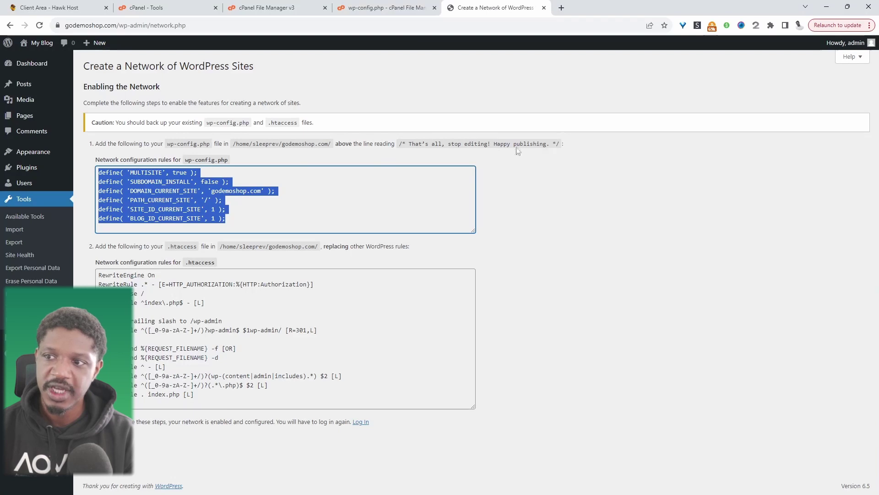
Step: Replace the WP_ALLOW_MULTISITE line in wp-config.php with the copied network defines and save
click(362, 7)
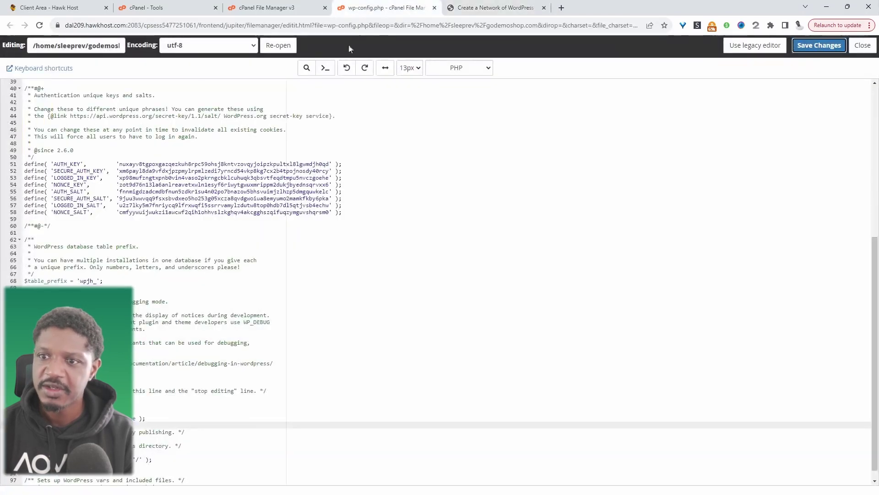
scroll(239, 395, down, 1)
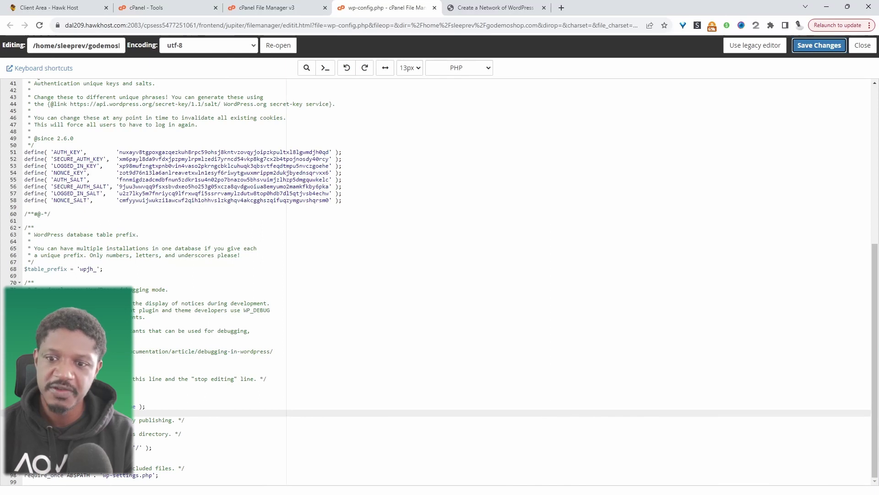
drag(146, 407, 91, 406)
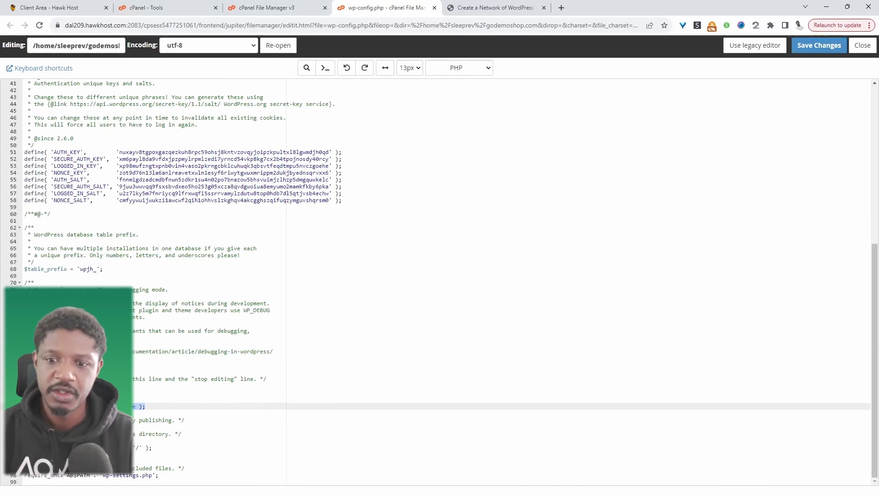
key(ctrl+v)
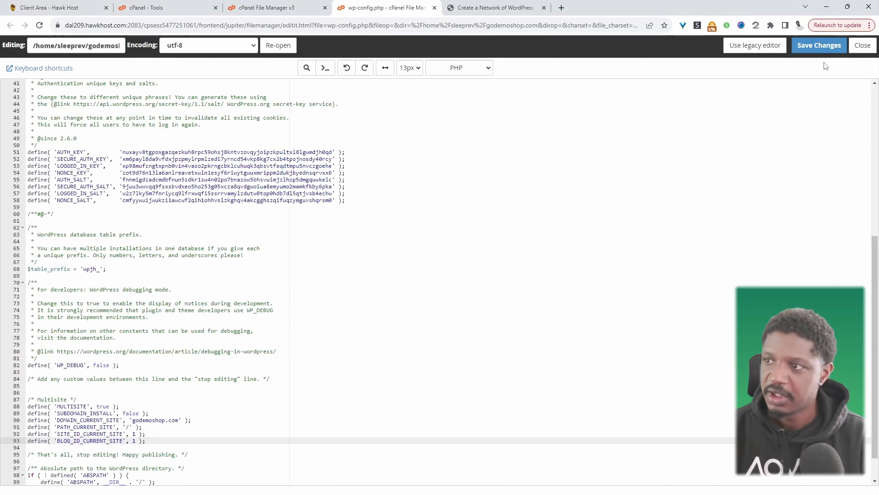
click(824, 50)
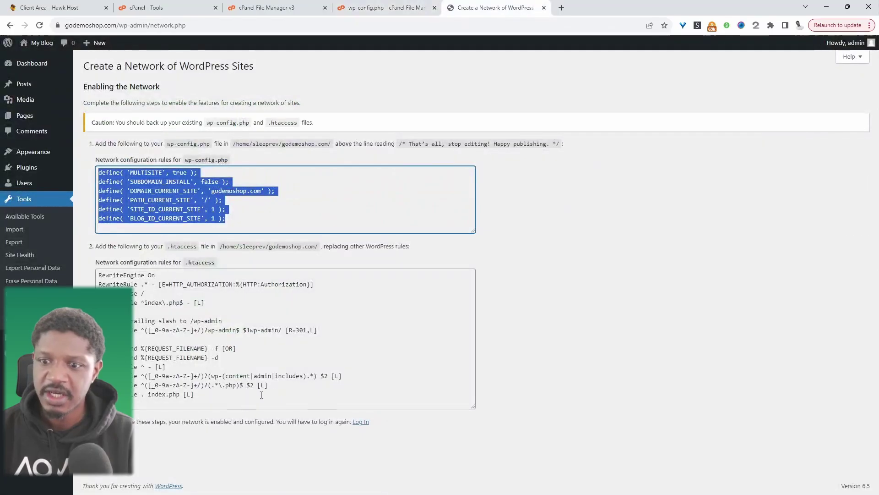
Step: Copy the .htaccess rules from Network Setup and return to the godemoshop.com file listing
click(202, 391)
drag(202, 392, 94, 278)
key(ctrl+c)
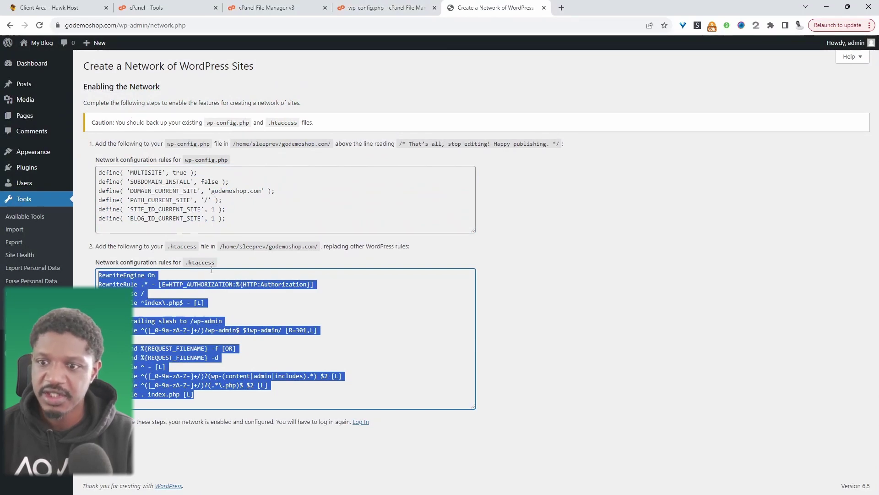
click(275, 7)
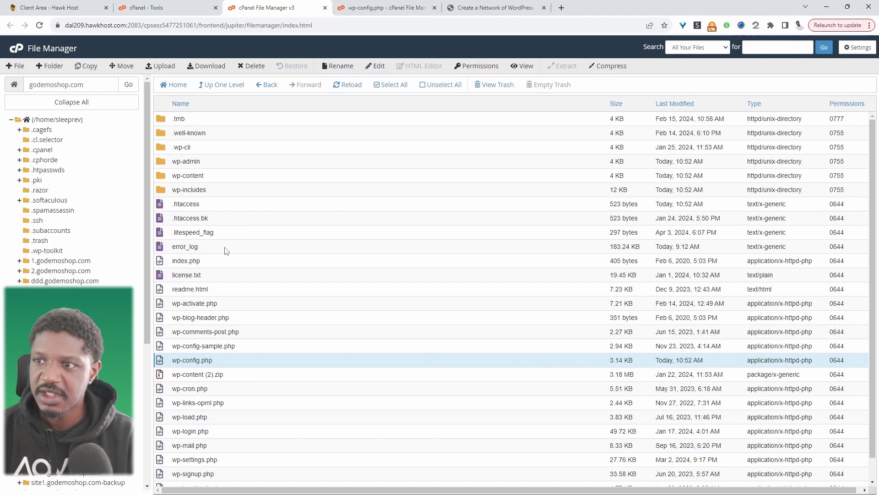
Step: Overwrite .htaccess with the copied multisite rewrite rules and save the file
click(857, 50)
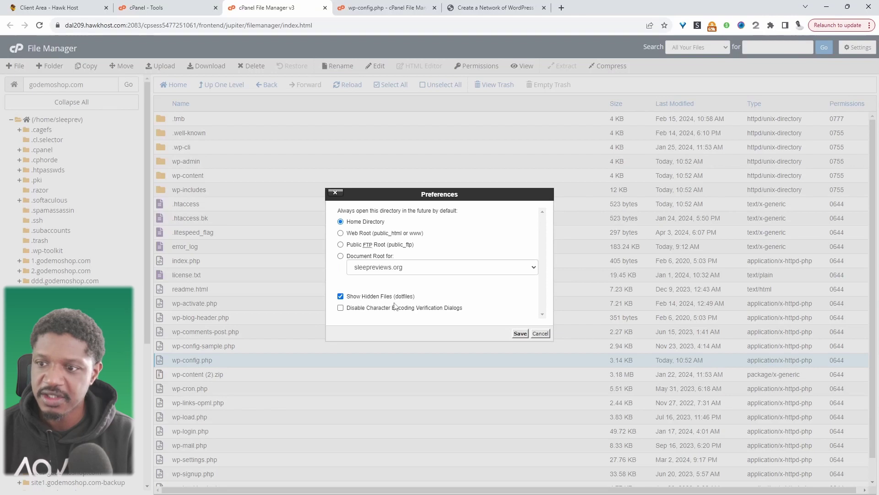
click(541, 333)
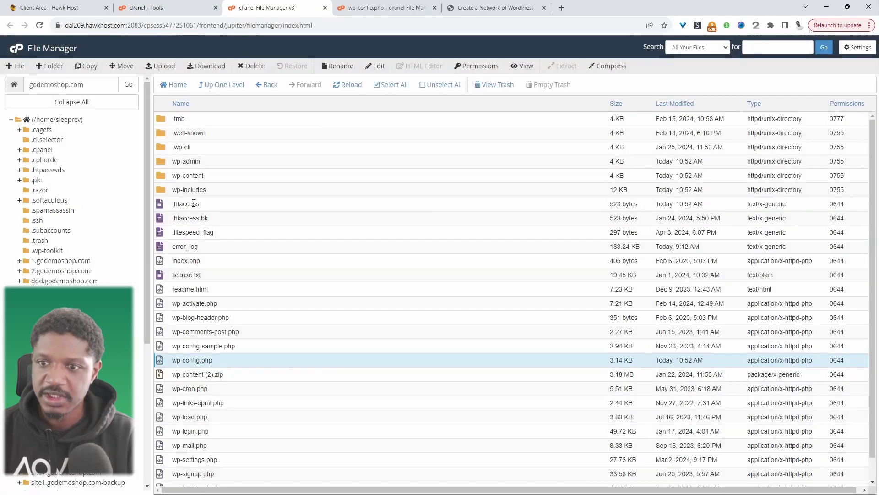
right_click(194, 203)
click(205, 238)
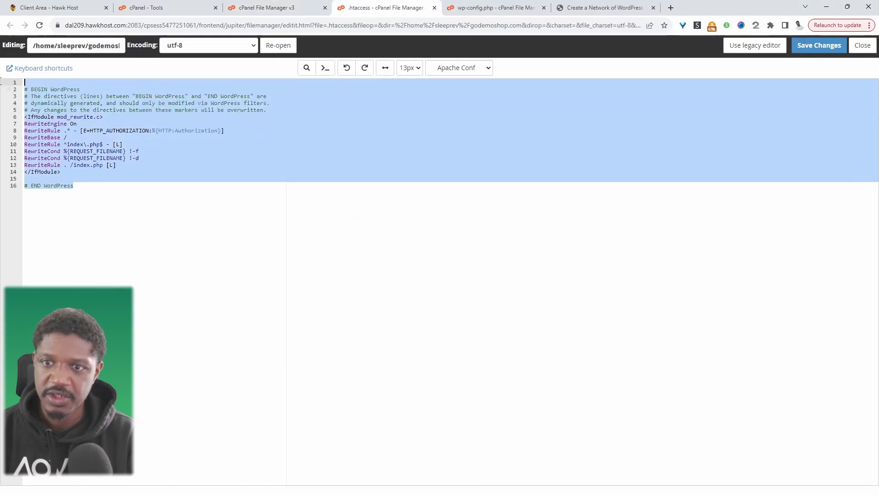
key(ctrl+v)
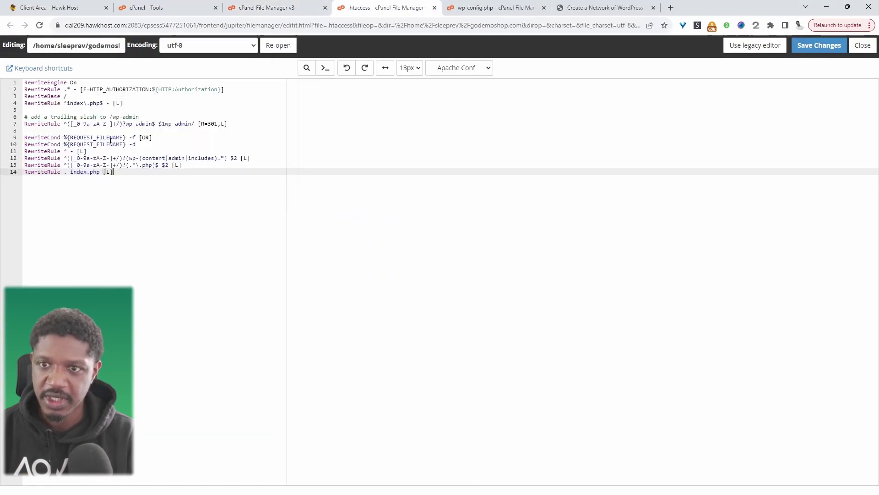
click(819, 45)
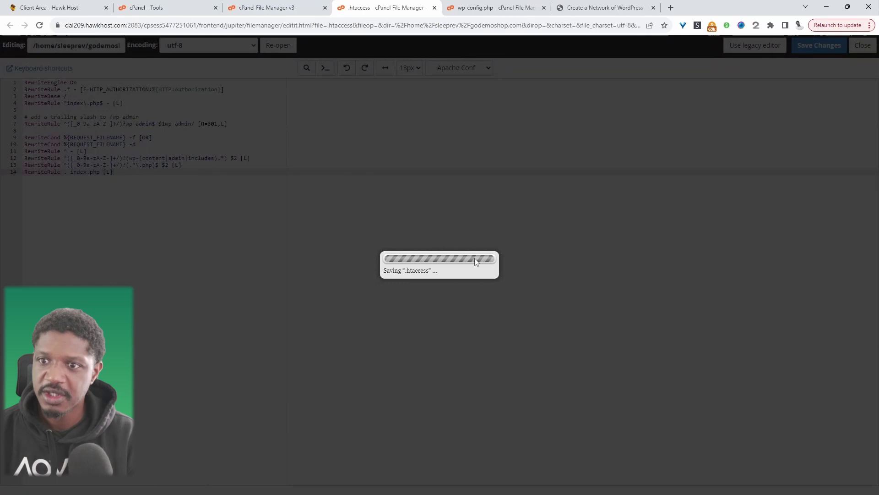
Step: Sign back in and open the AovUp Multisite Network Admin dashboard
key(ctrl+6)
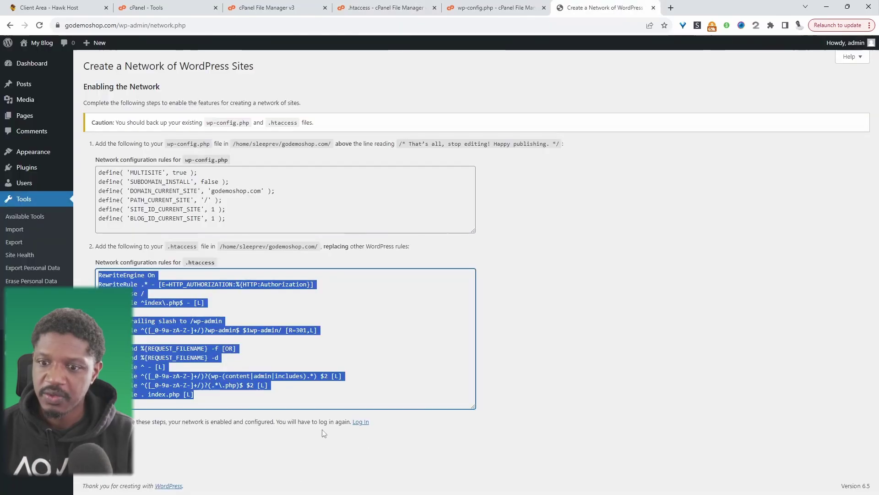
click(360, 422)
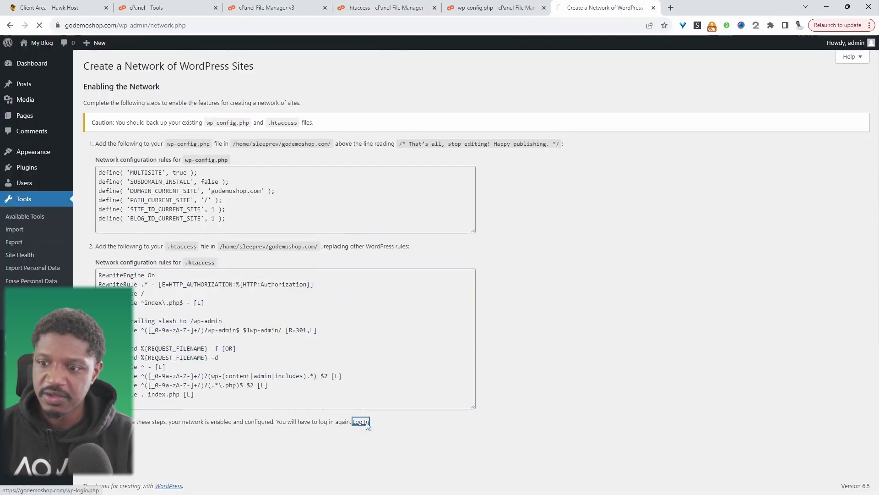
key(Return)
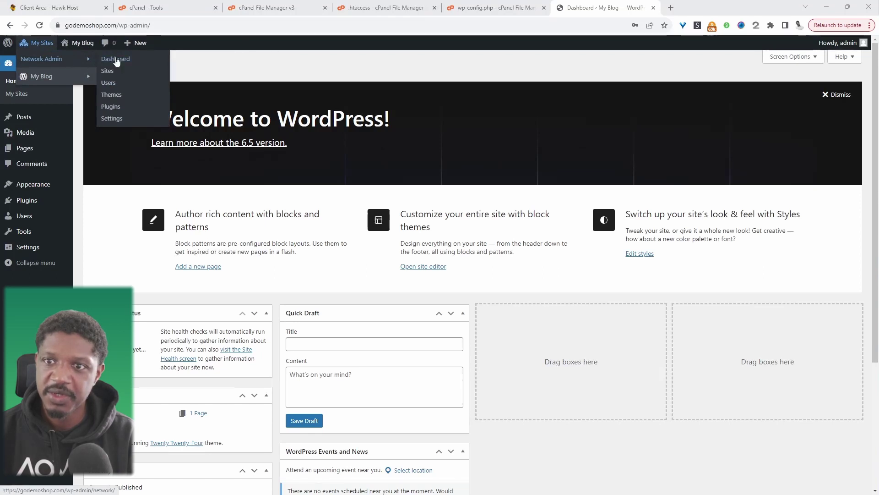
click(118, 60)
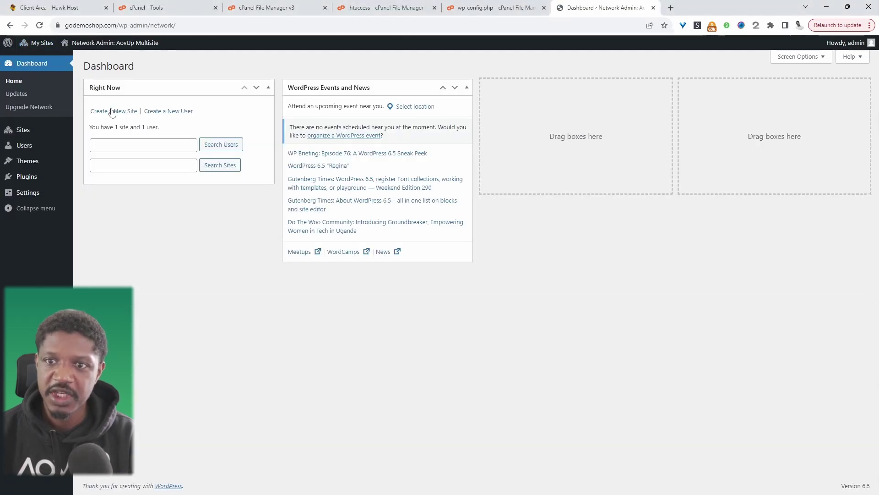
mouse_move(56, 133)
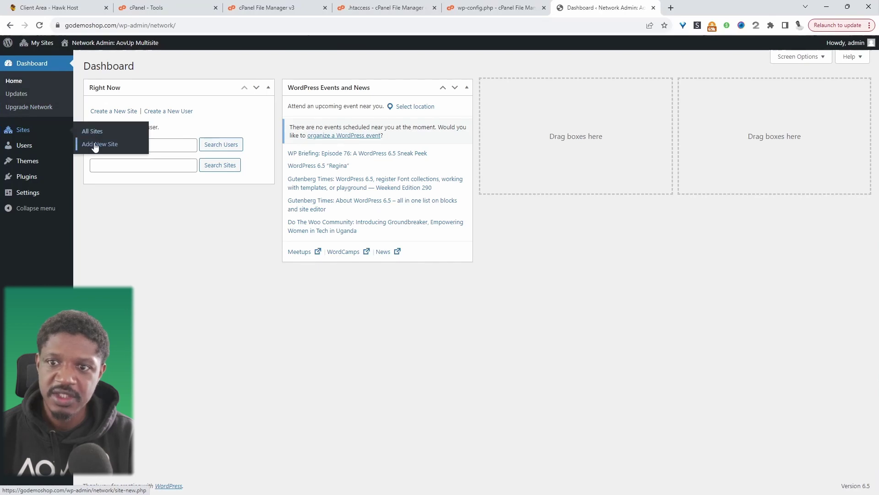
Step: Add a network site with address store1, title 'Store 1', and an admin e-mail address
click(95, 144)
click(261, 109)
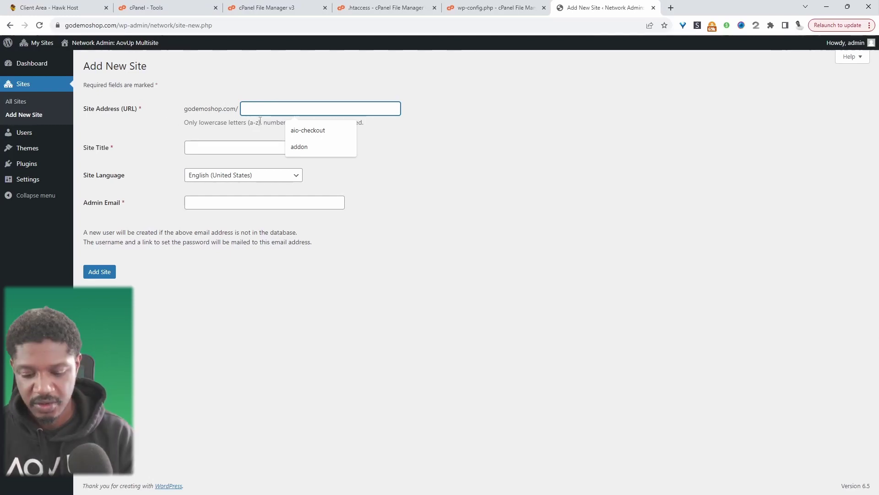
text(sotre)
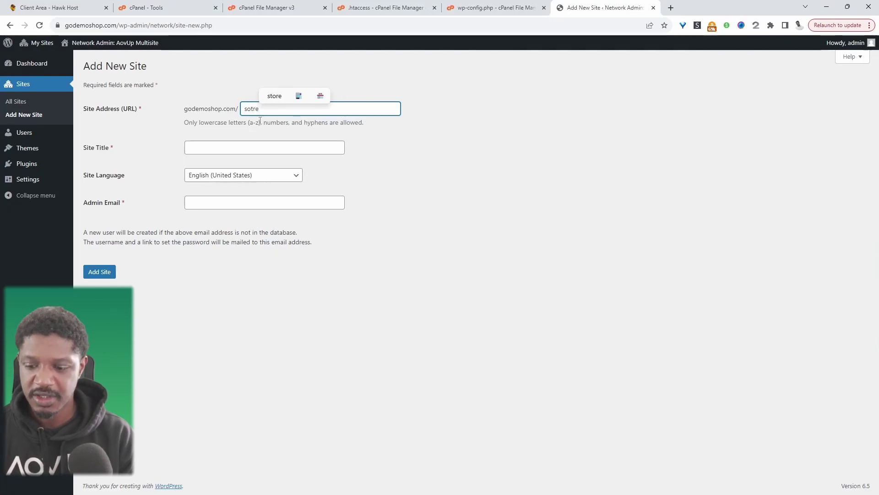
key(BackSpace)
key(BackSpace)
key(BackSpace)
key(BackSpace)
text(tor)
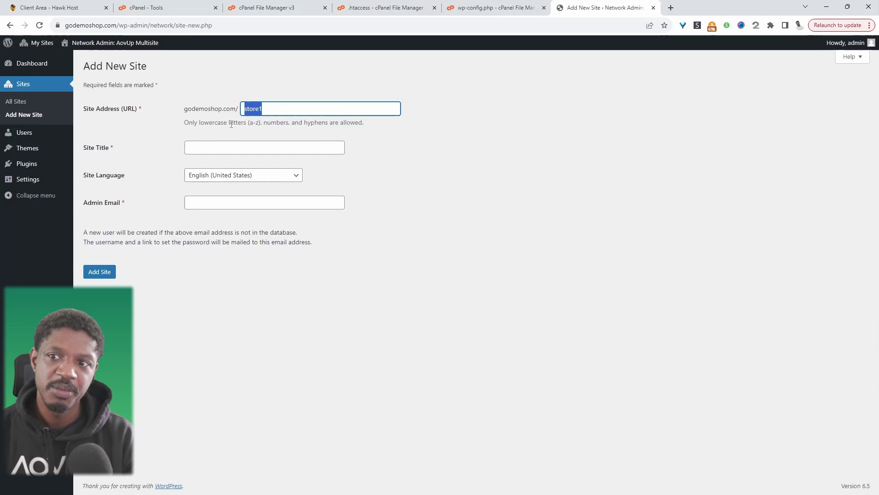
click(223, 147)
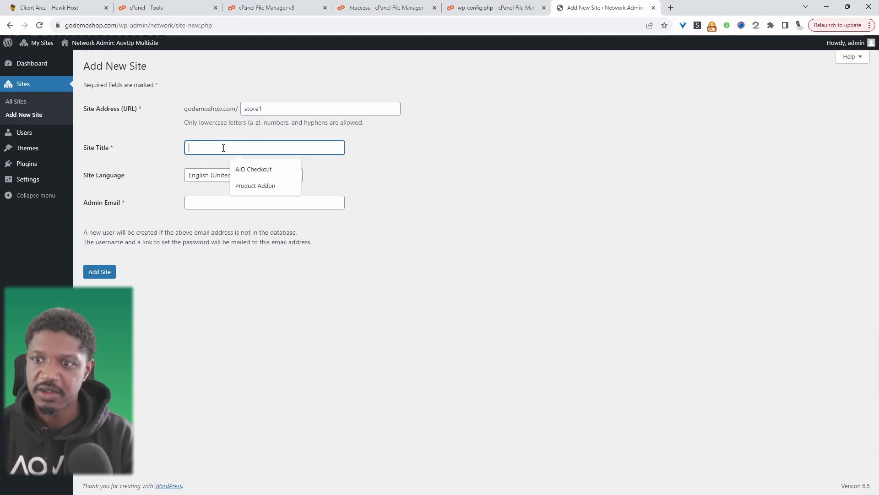
text(Store)
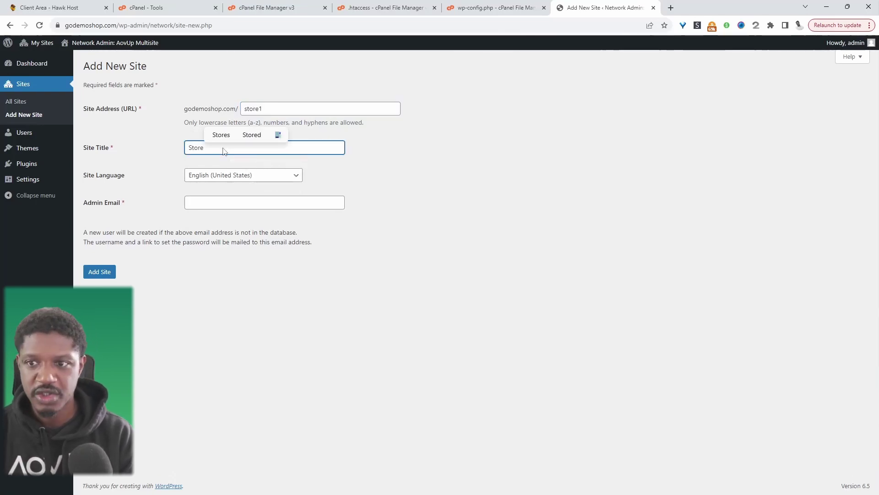
text( 1)
key(Tab)
key(Tab)
key(Tab)
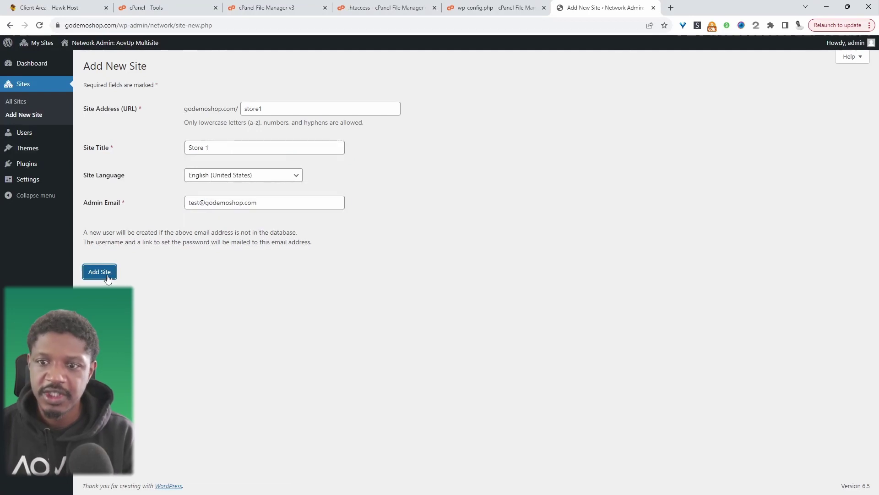
key(Return)
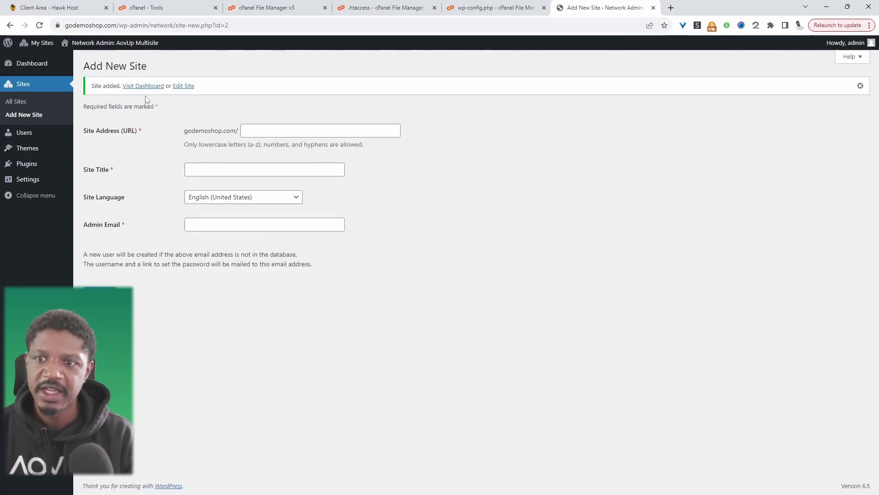
Step: Visit the Store 1 dashboard, confirm its /store1 address, and open its Plugins page
click(143, 86)
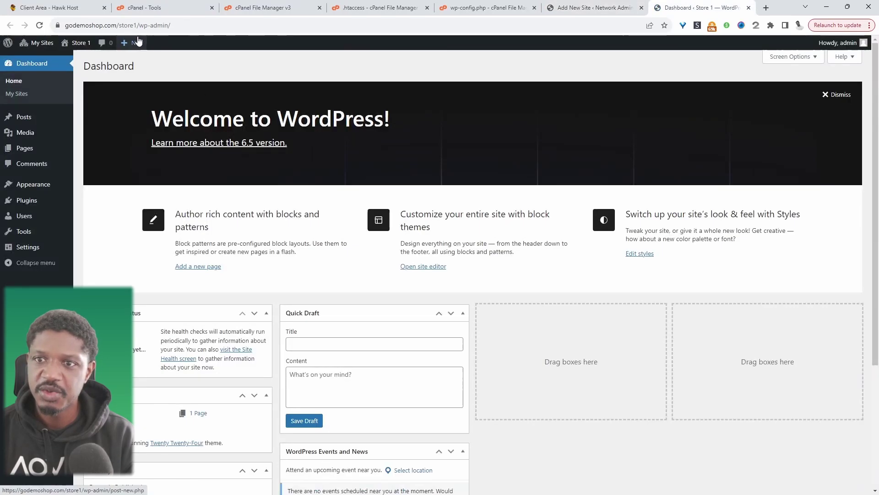
click(76, 25)
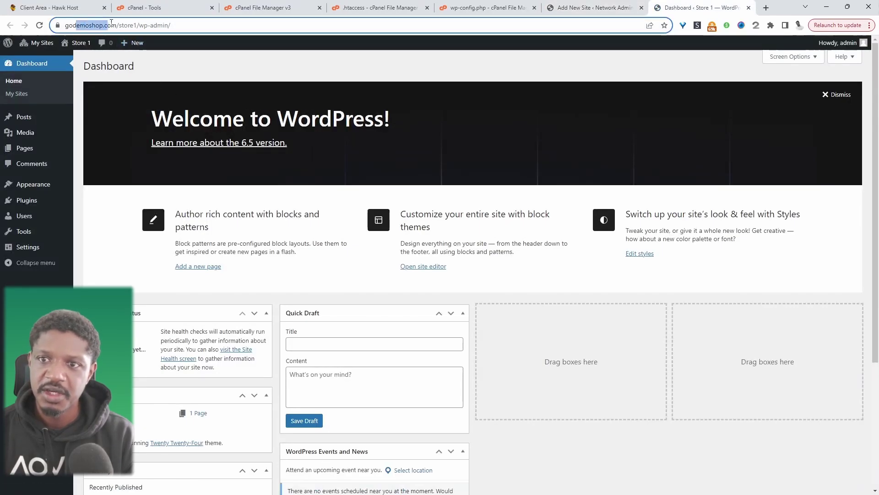
drag(97, 26, 165, 25)
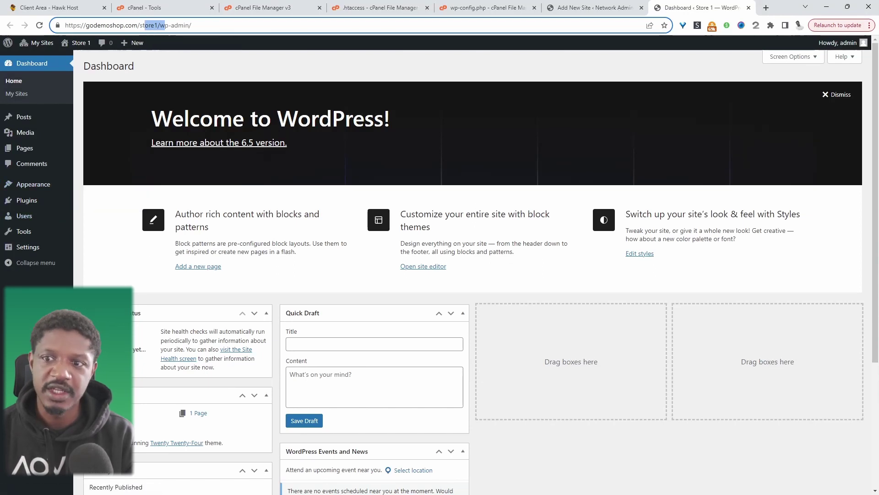
click(49, 200)
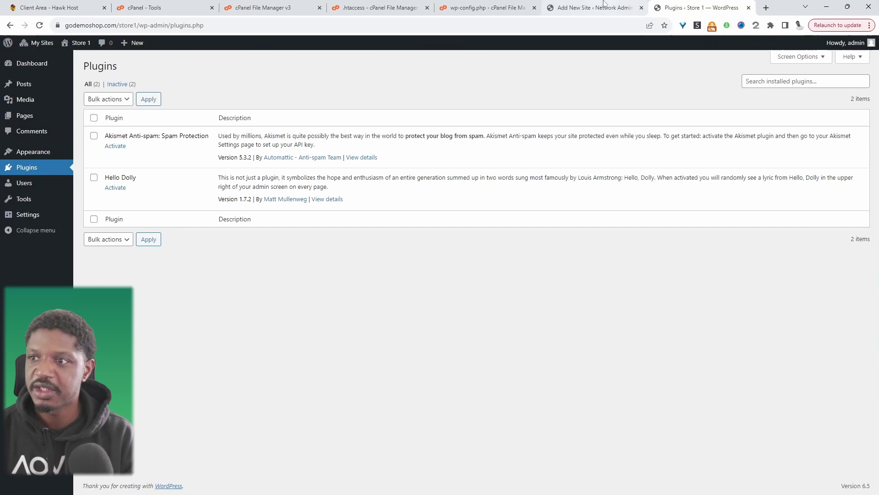
key(ctrl+shift+Tab)
key(ctrl+Tab)
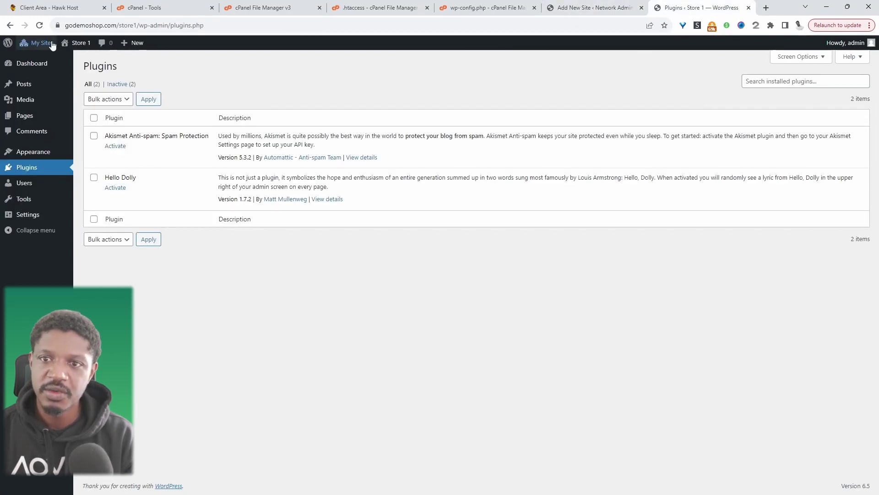
Step: From Network Admin, search the plugin directory for 'woo' and install WooCommerce network-wide
mouse_move(36, 43)
mouse_move(60, 63)
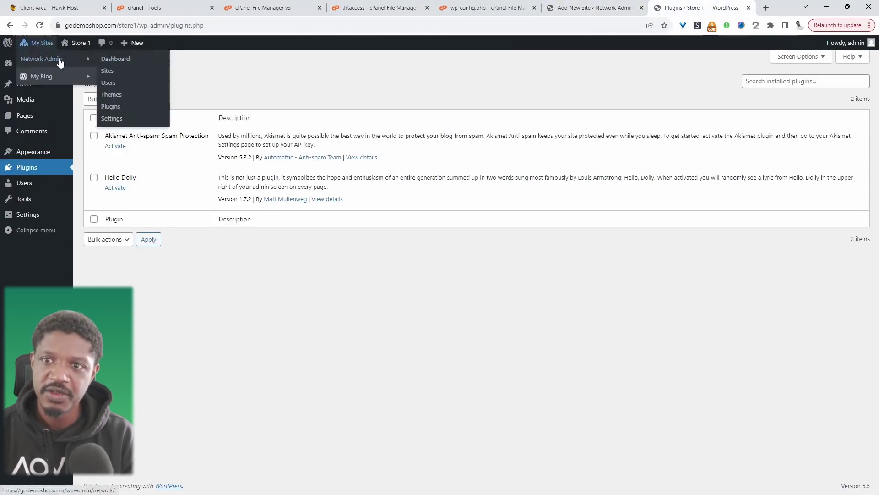
click(128, 66)
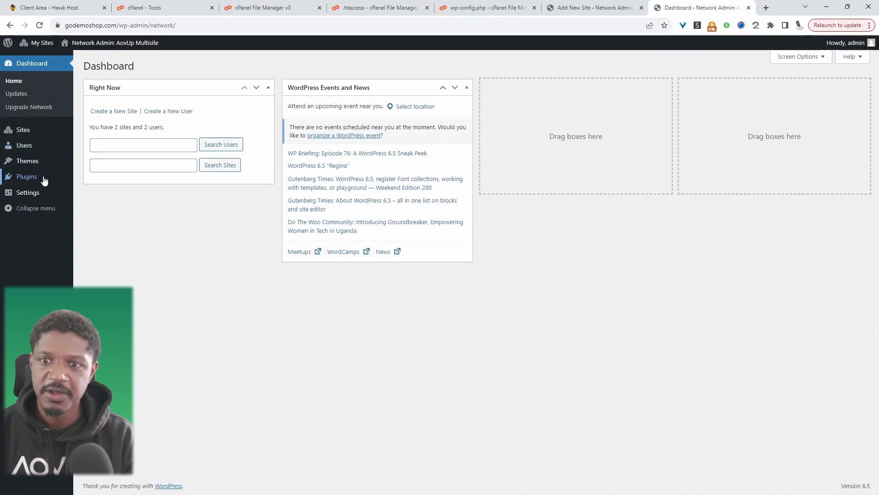
mouse_move(45, 181)
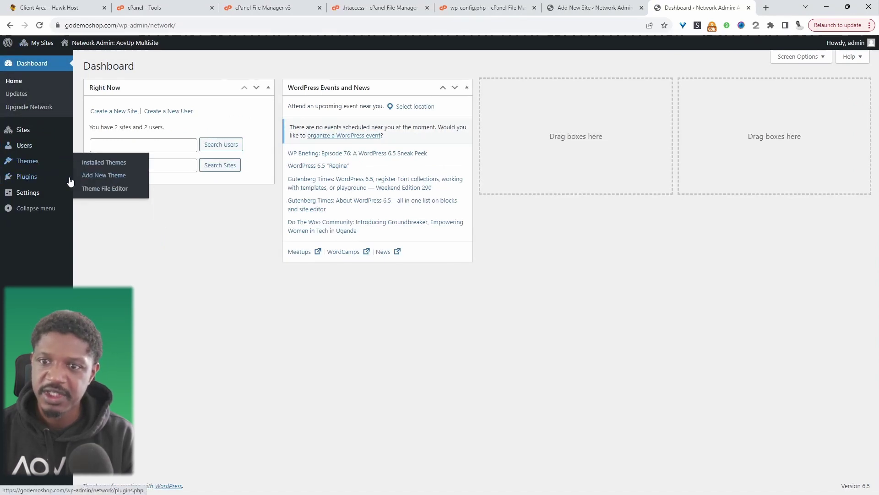
click(104, 193)
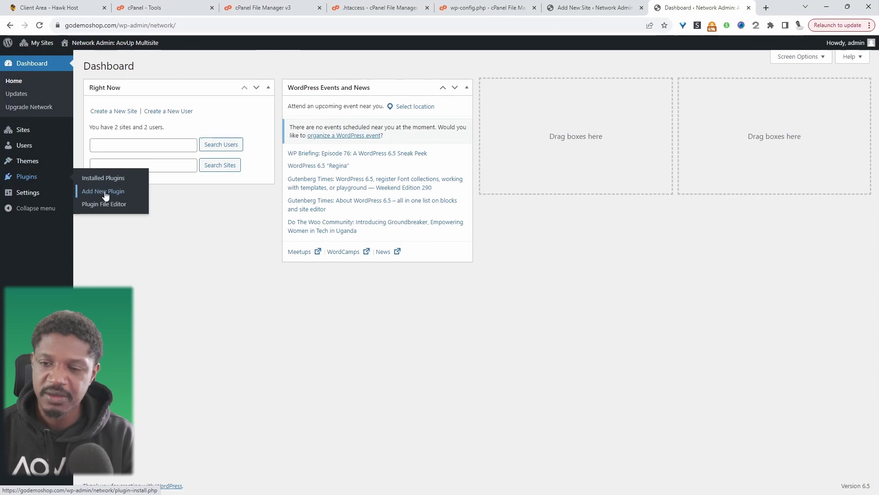
click(765, 93)
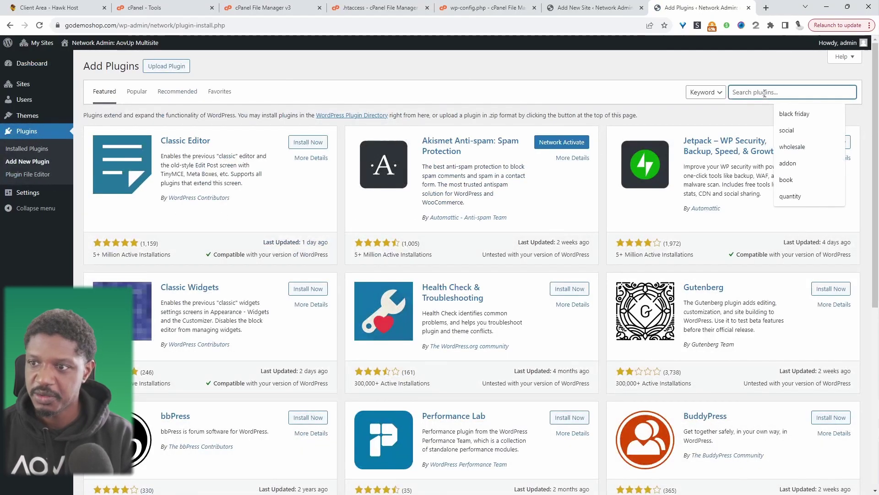
text(woo)
click(303, 144)
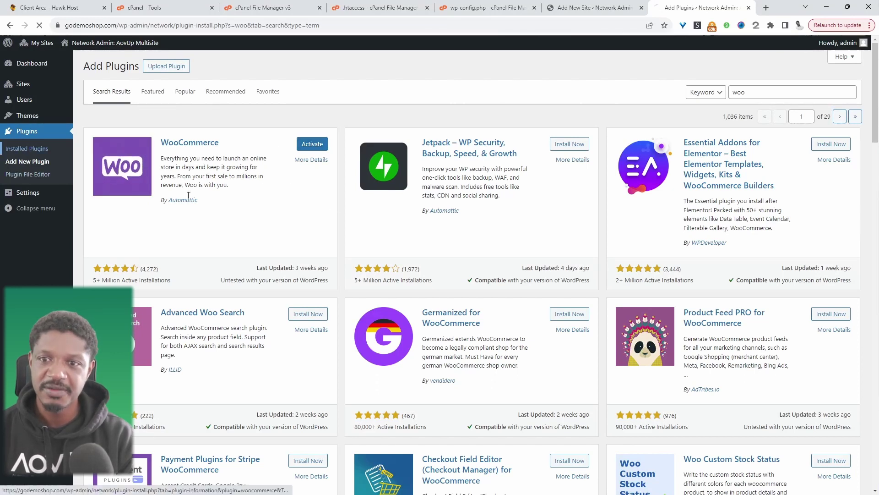
click(30, 150)
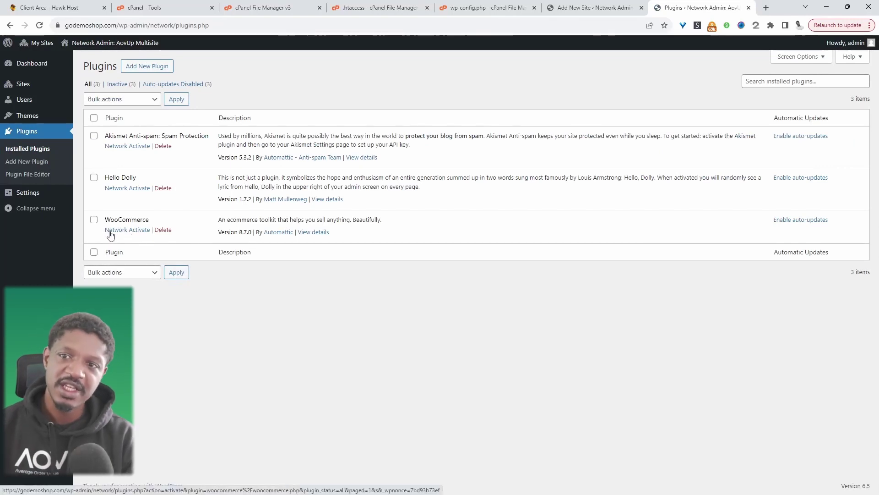
Step: Activate WooCommerce on the Plugins page of the store1 site's dashboard
mouse_move(50, 48)
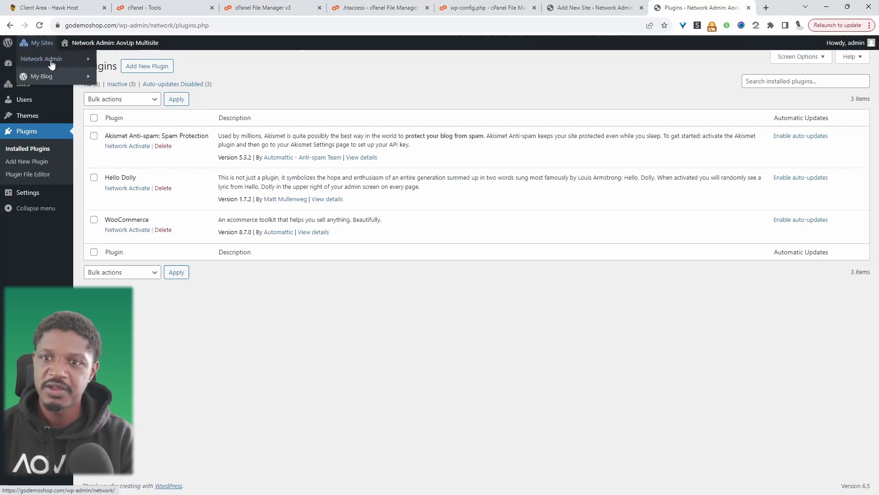
mouse_move(62, 65)
click(107, 70)
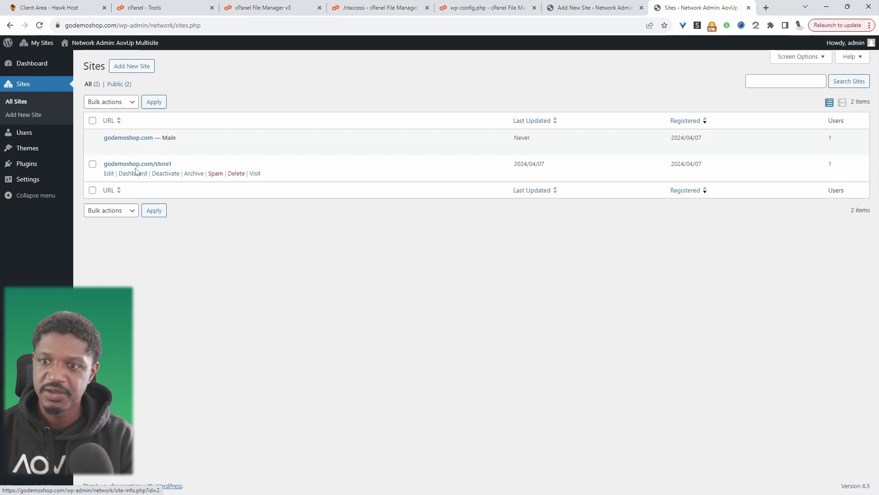
click(132, 174)
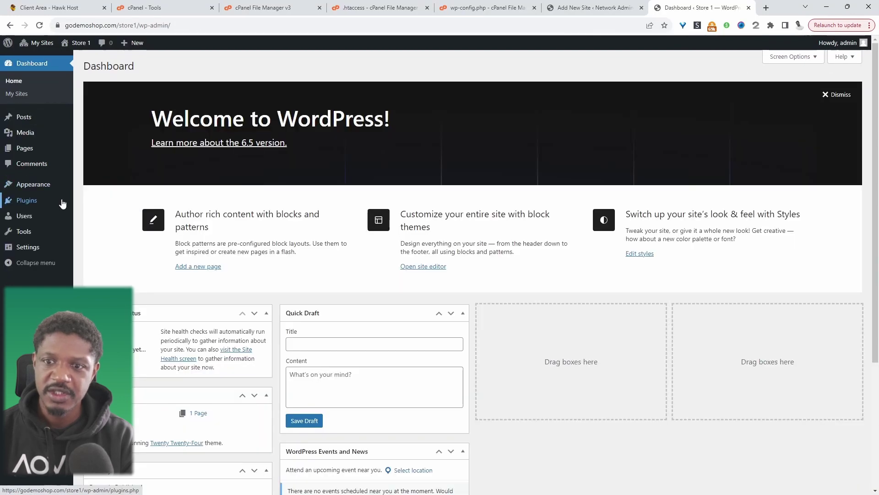
click(62, 204)
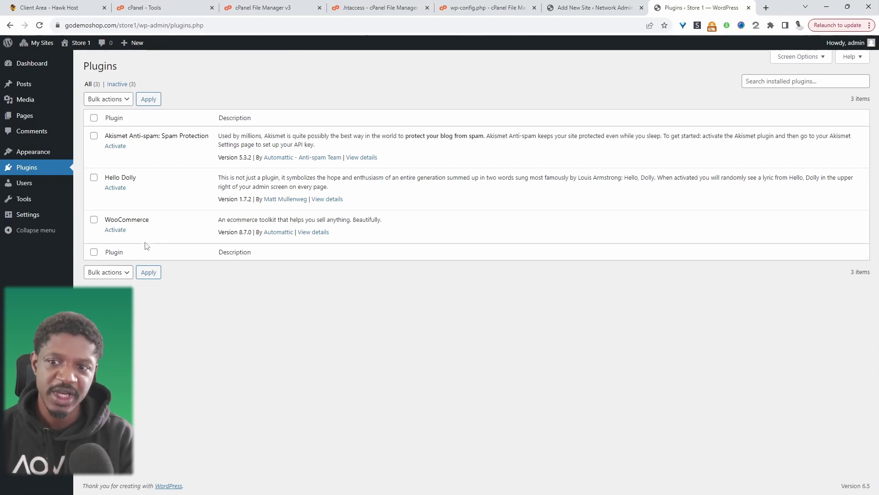
click(121, 233)
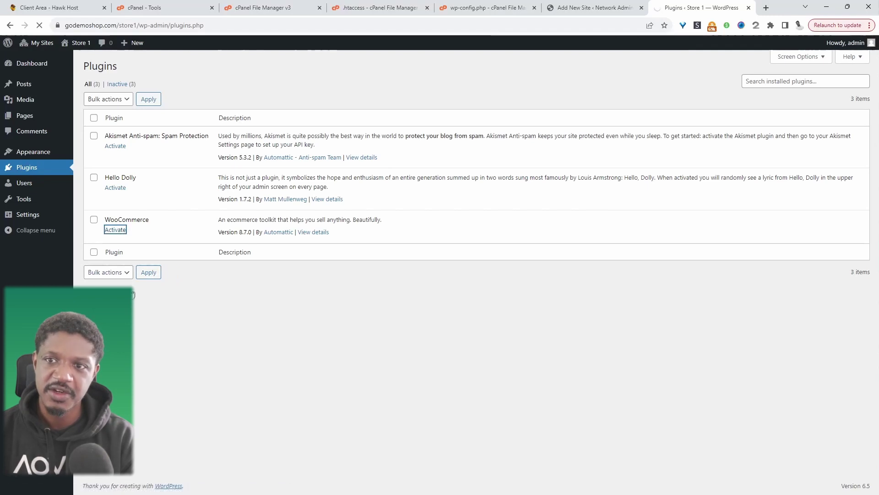